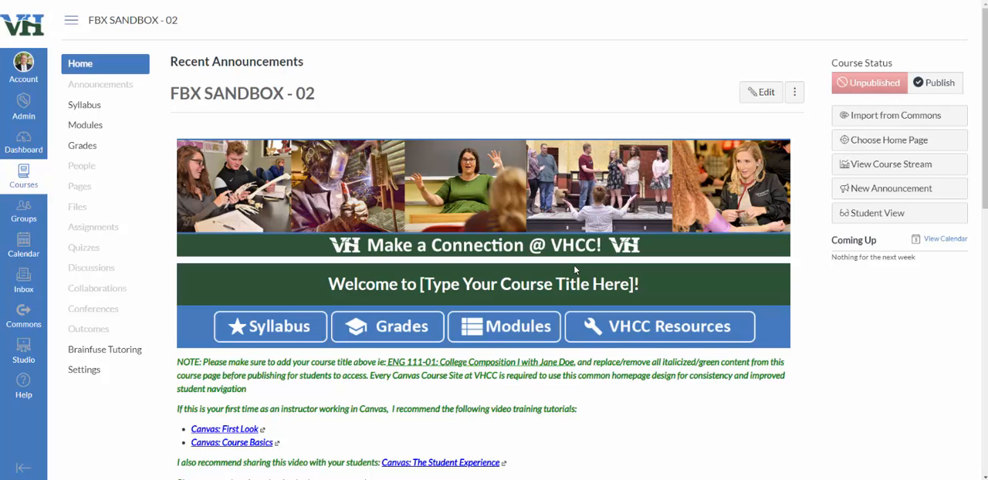
Open the course home page in the editor.
scroll(576, 263, down, 3)
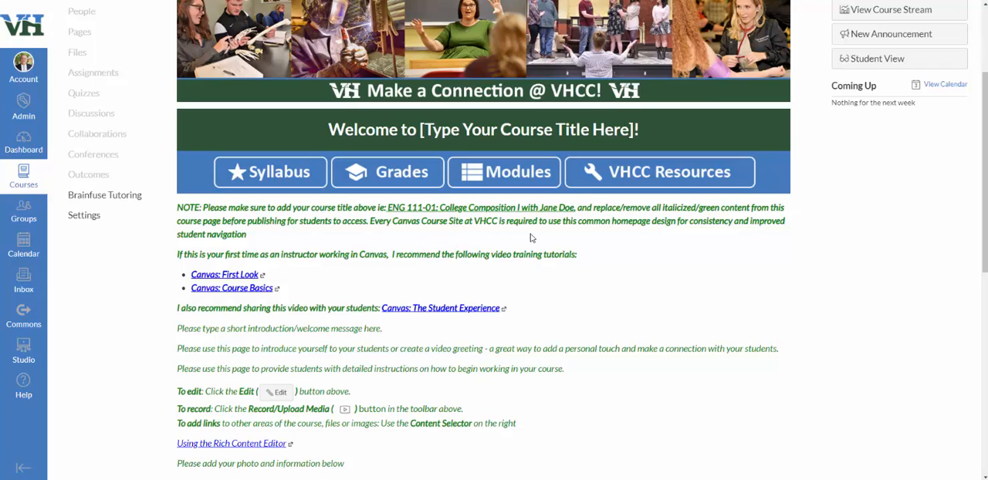
scroll(450, 302, down, 3)
scroll(450, 302, down, 2)
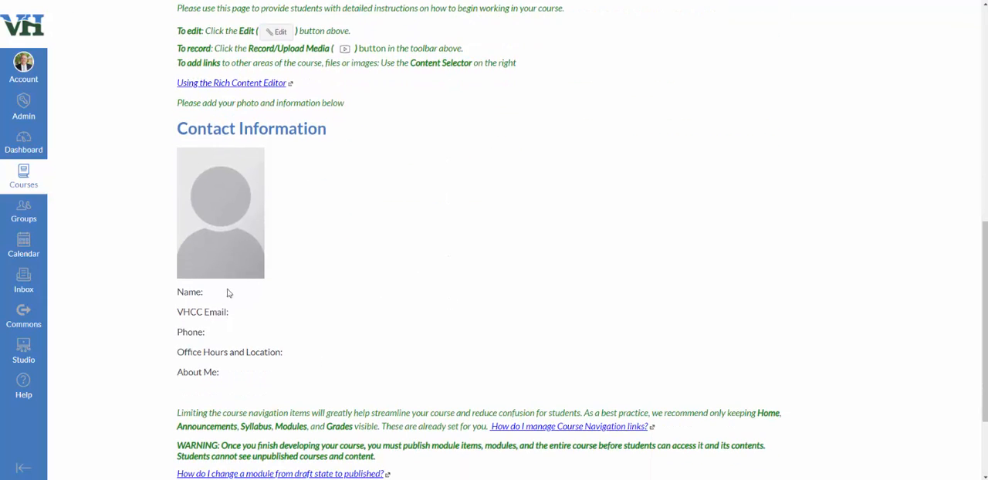
scroll(680, 264, up, 7)
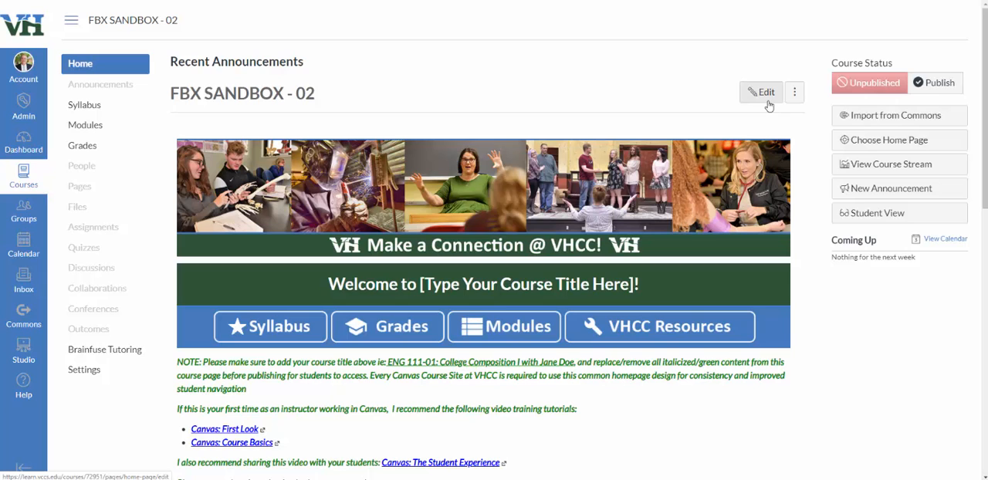
click(767, 102)
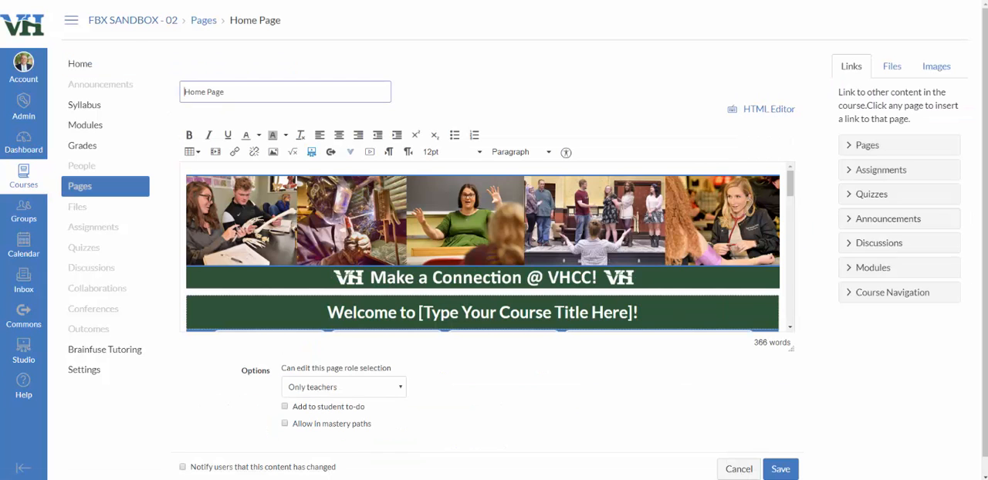
Select the placeholder photo under Contact Information and start uploading a new image.
scroll(673, 211, down, 10)
scroll(673, 212, down, 4)
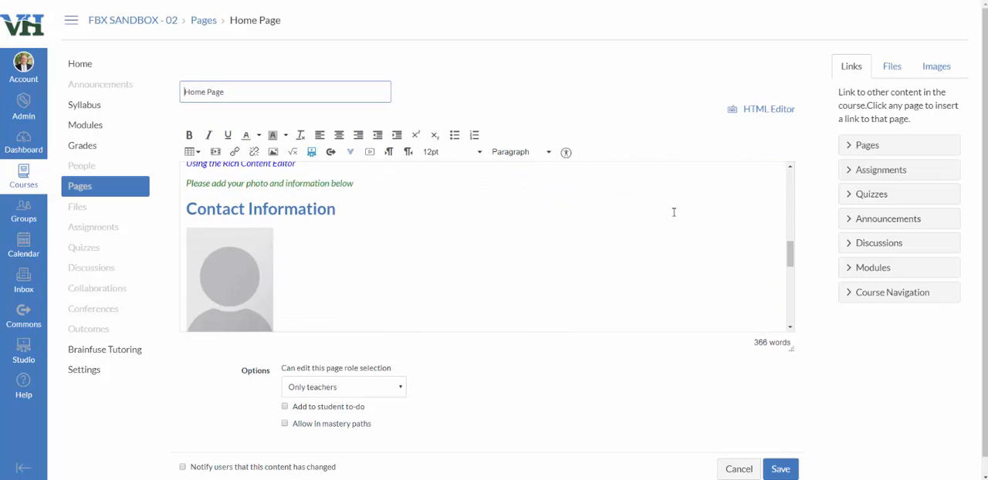
scroll(673, 212, up, 3)
click(235, 272)
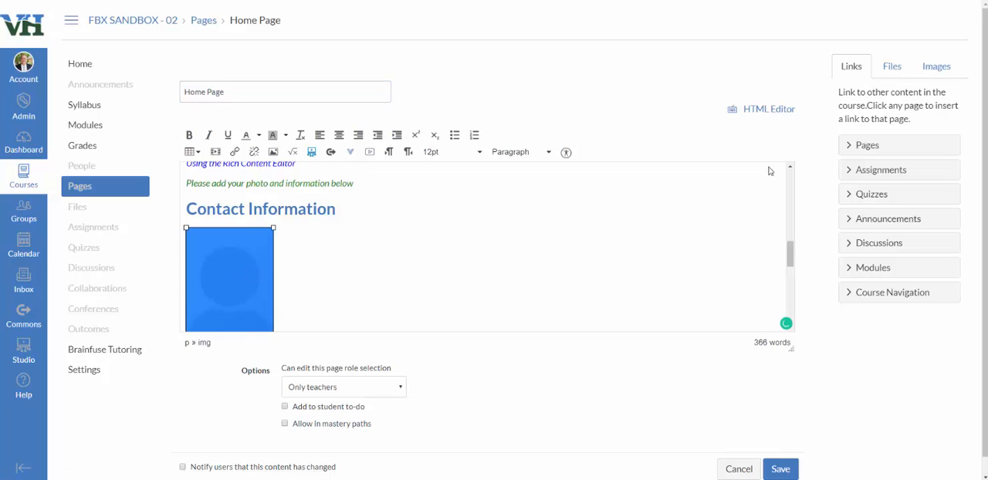
click(934, 76)
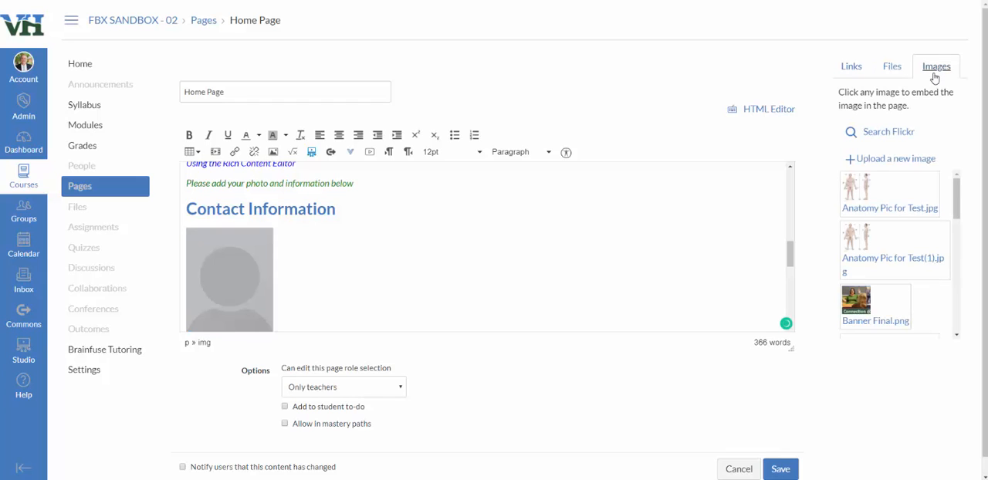
click(886, 160)
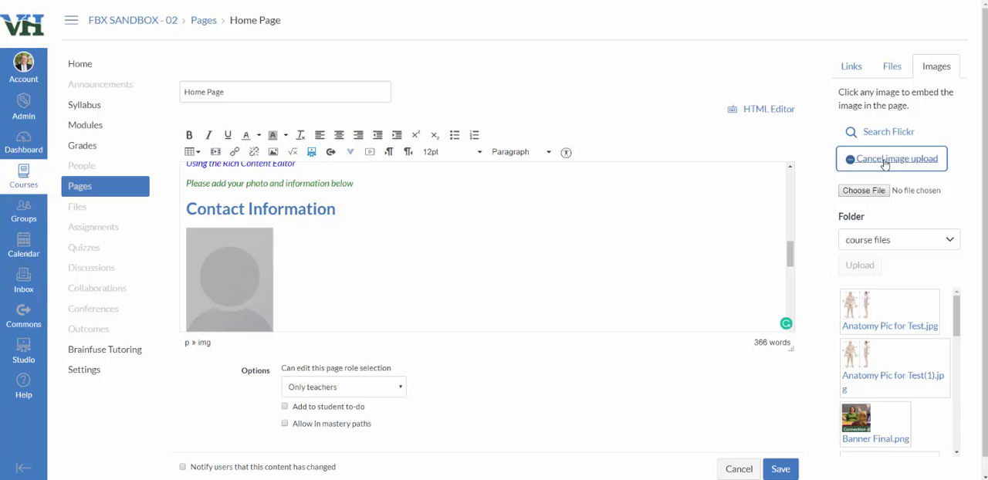
Choose the Profile Pic file from the Desktop's Profile Picture in Canvas Demo folder.
click(864, 191)
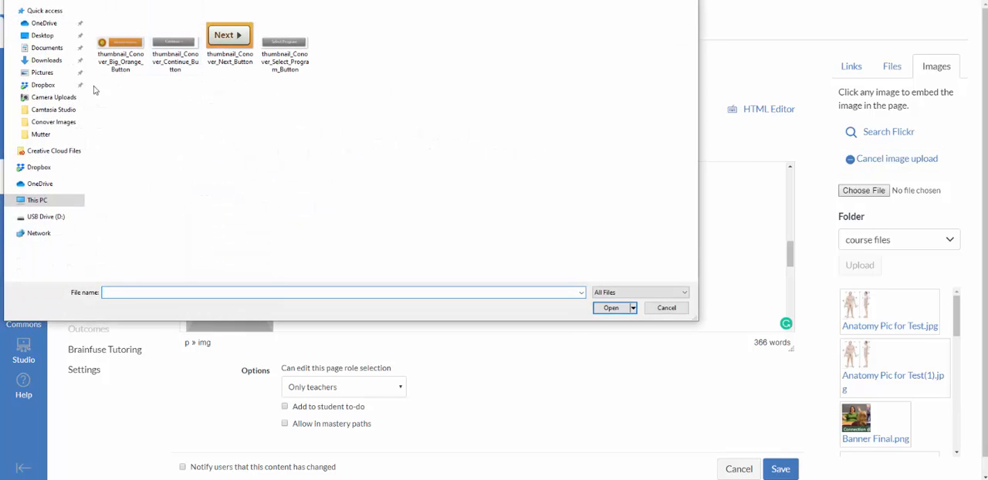
click(41, 36)
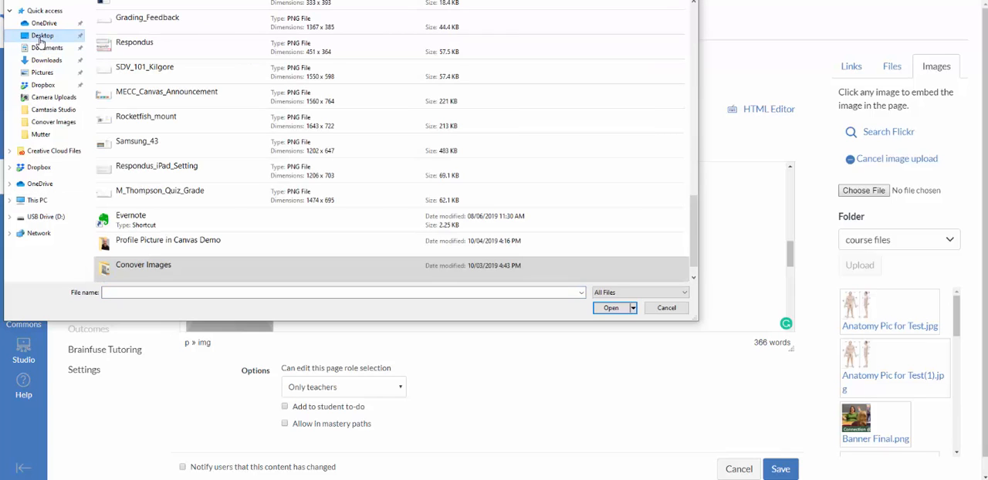
click(151, 251)
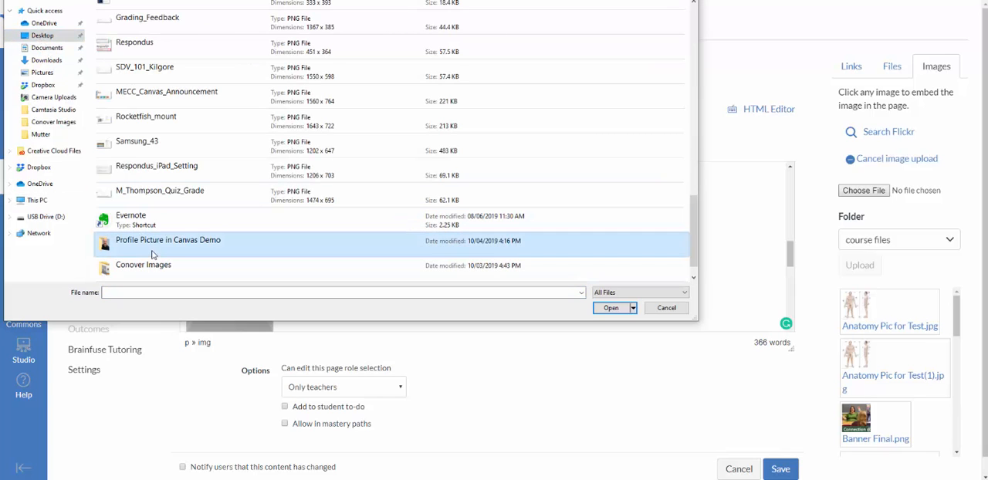
click(612, 308)
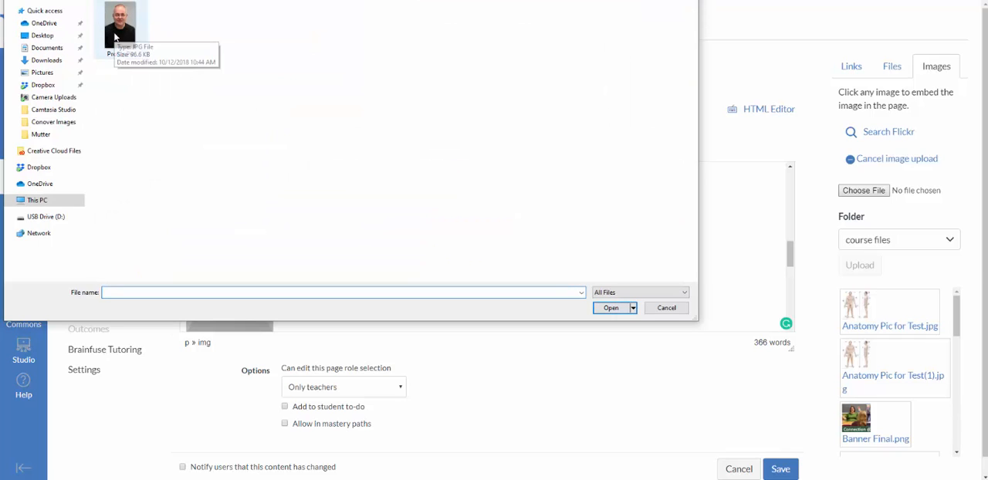
click(113, 32)
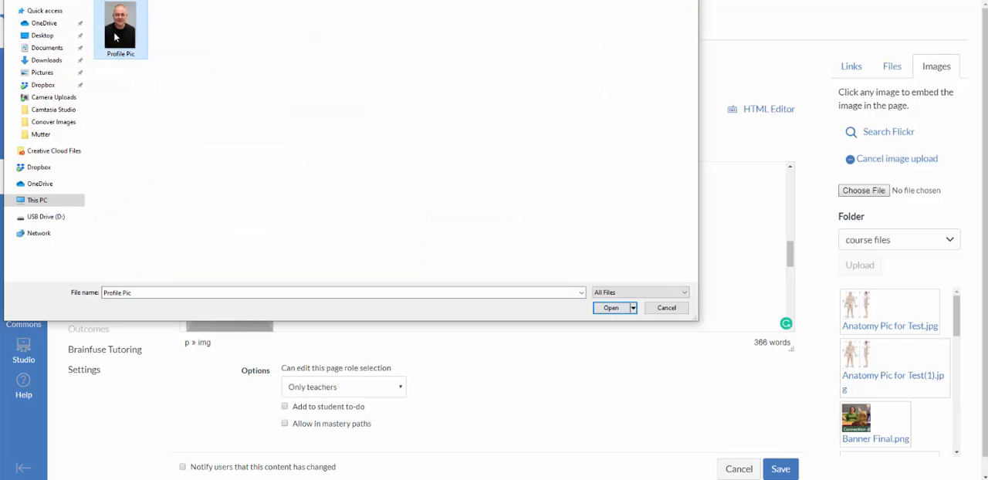
click(610, 308)
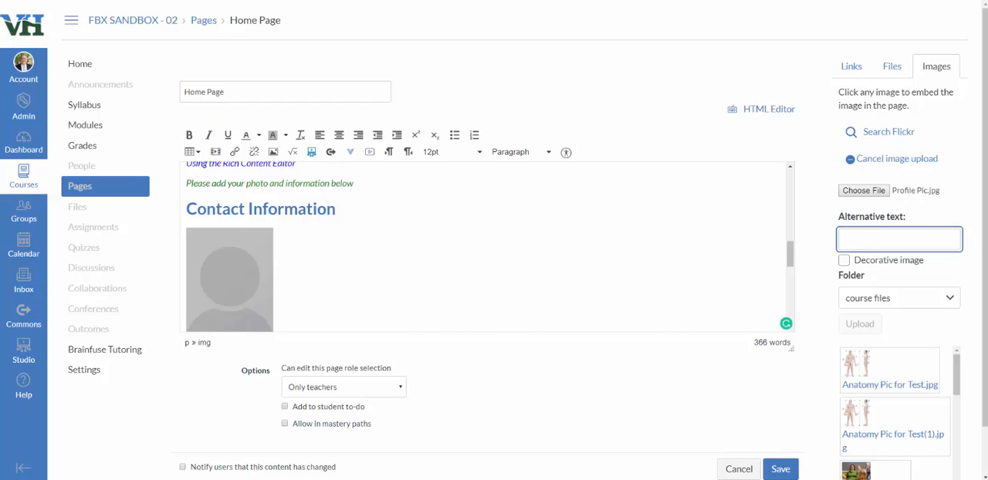
Set the alternative text to Profile Pic and upload the image into the page.
text(Profile Pic)
click(880, 325)
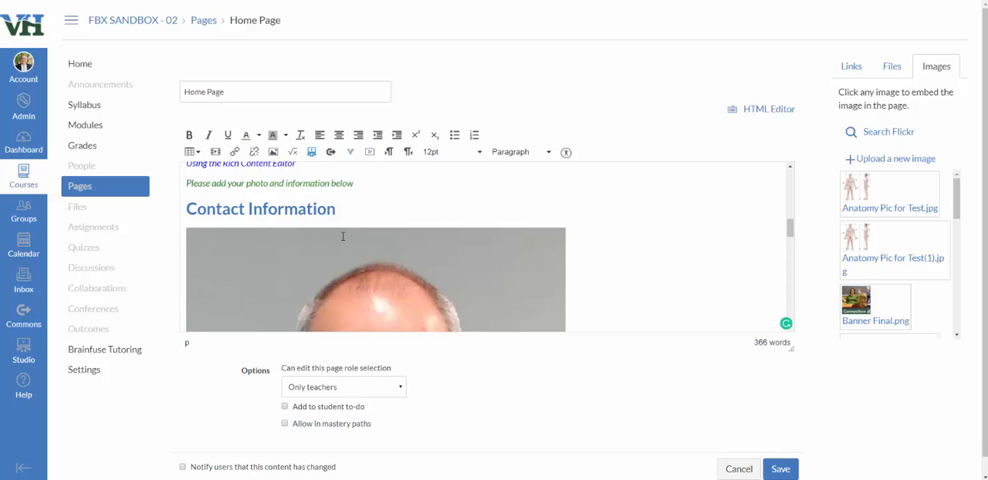
Shrink the inserted profile photo to about the placeholder's size by resizing it from its corner.
scroll(659, 238, down, 5)
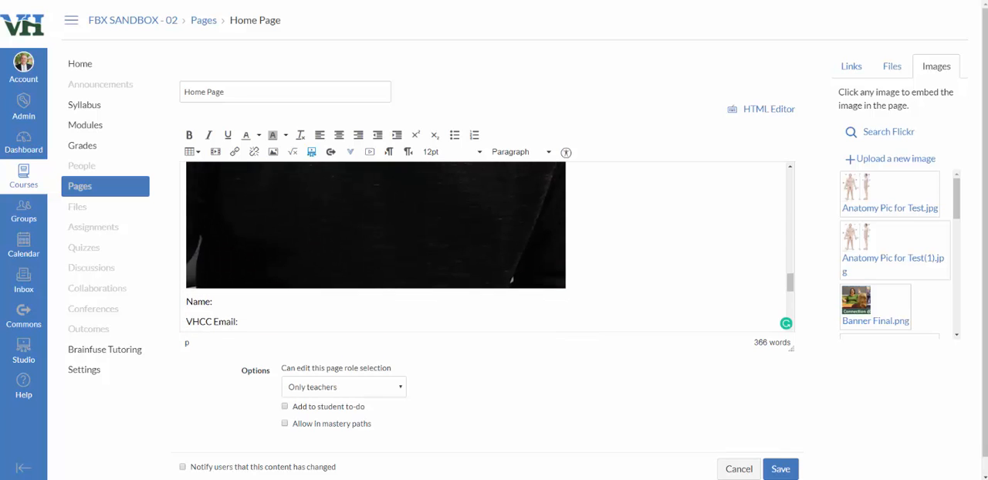
click(509, 239)
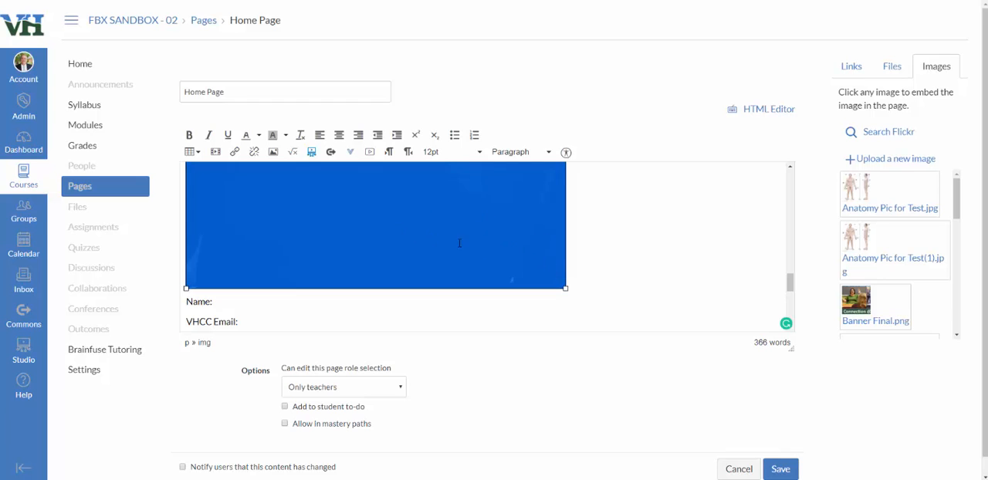
drag(566, 288, 527, 229)
scroll(536, 298, up, 2)
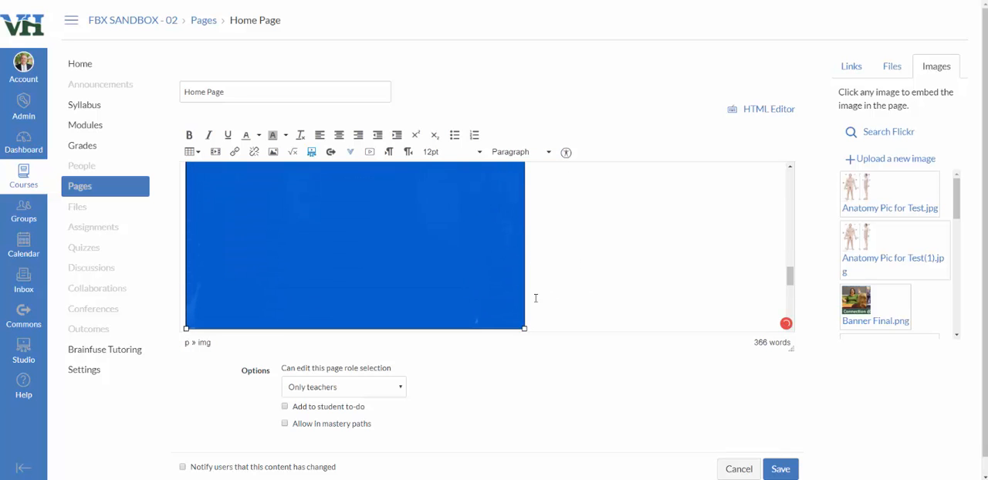
drag(524, 325, 455, 224)
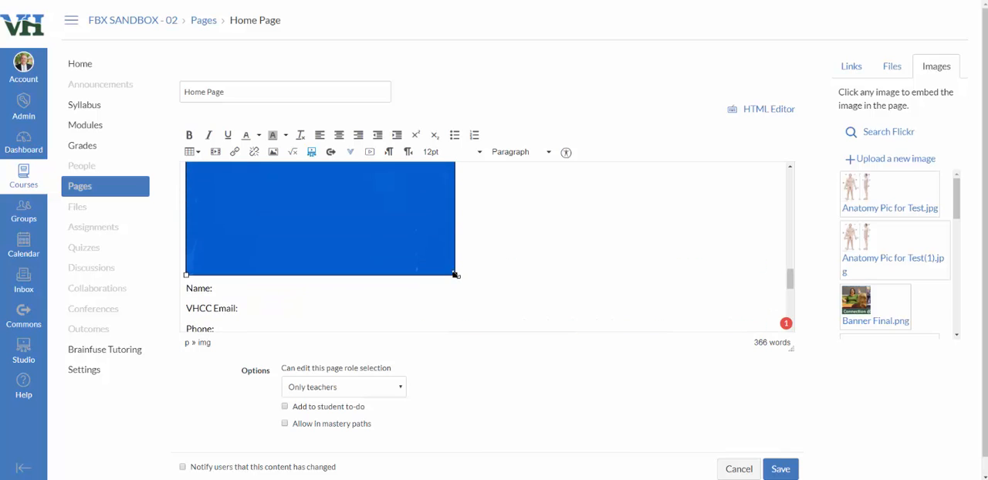
drag(455, 275, 393, 201)
scroll(439, 253, up, 2)
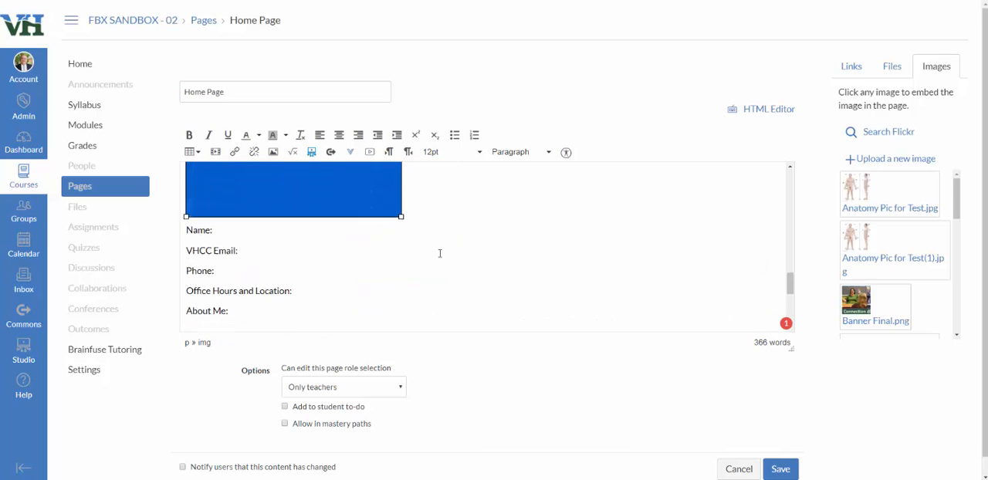
scroll(431, 287, down, 1)
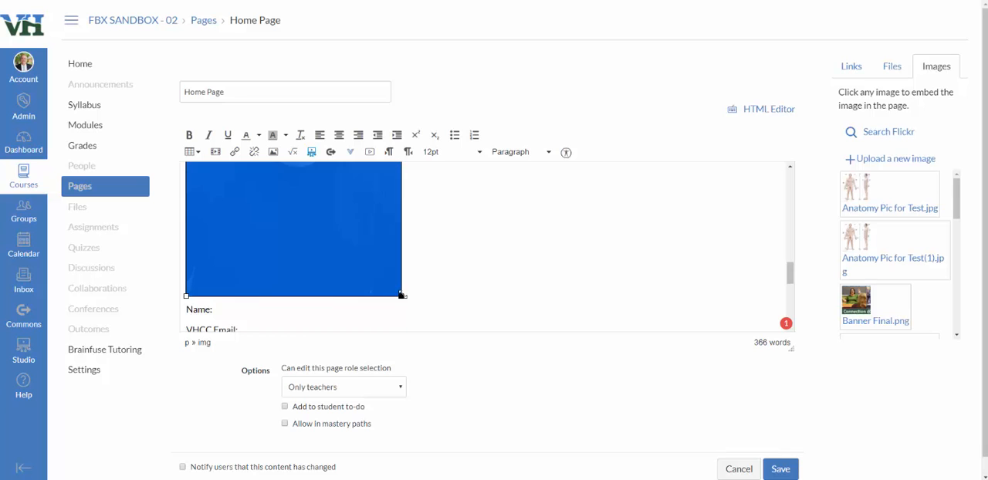
drag(401, 294, 345, 212)
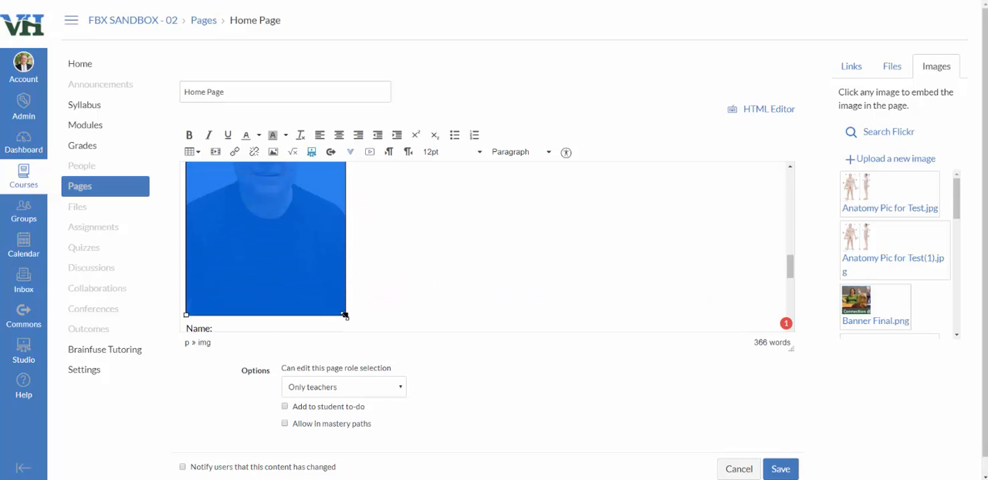
drag(344, 313, 291, 212)
scroll(303, 229, down, 1)
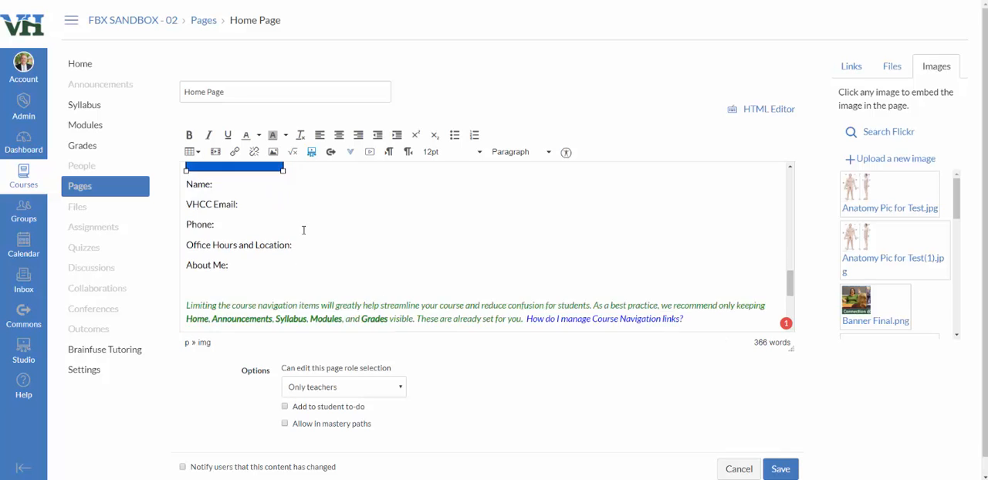
scroll(305, 232, up, 2)
scroll(304, 234, up, 1)
scroll(306, 237, down, 1)
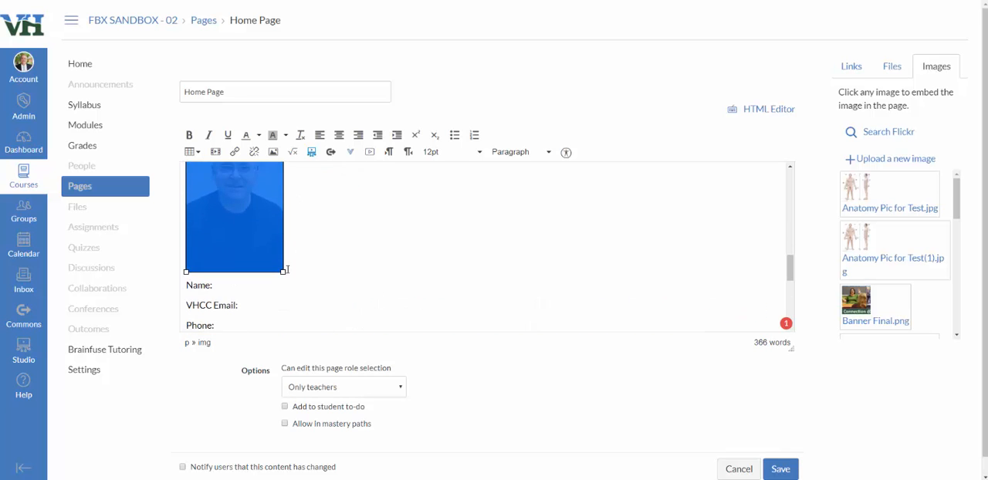
drag(286, 270, 267, 247)
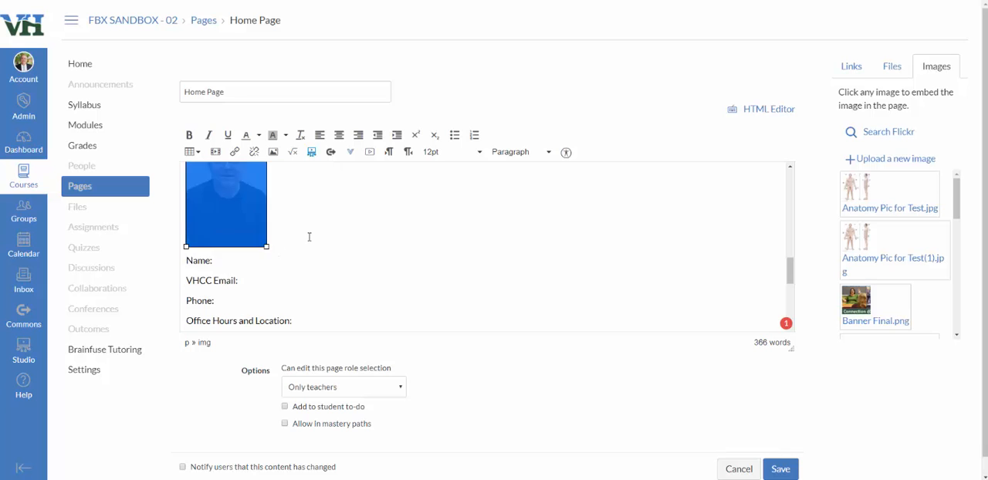
click(309, 237)
Fill in the instructor's name on the Name line and begin the e-mail on the VHCC Email line.
scroll(337, 247, up, 2)
scroll(337, 247, down, 1)
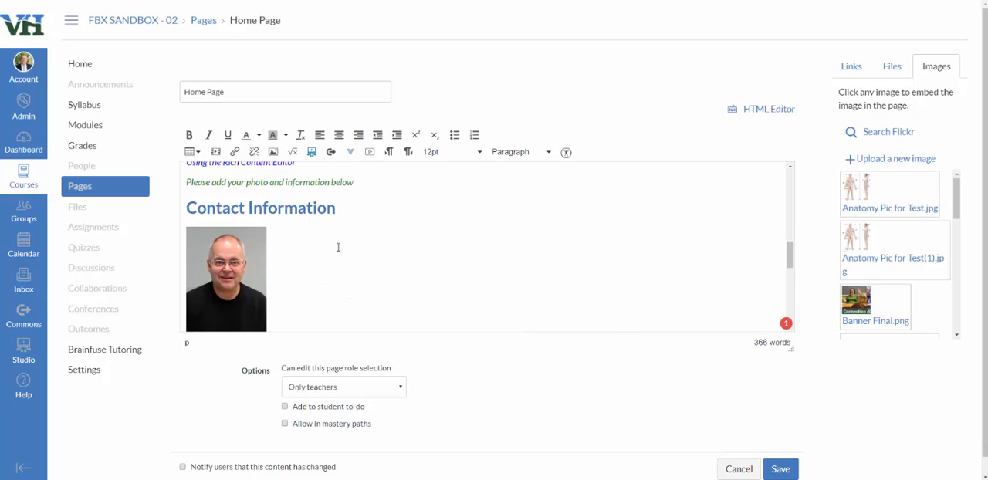
scroll(337, 248, down, 3)
click(221, 209)
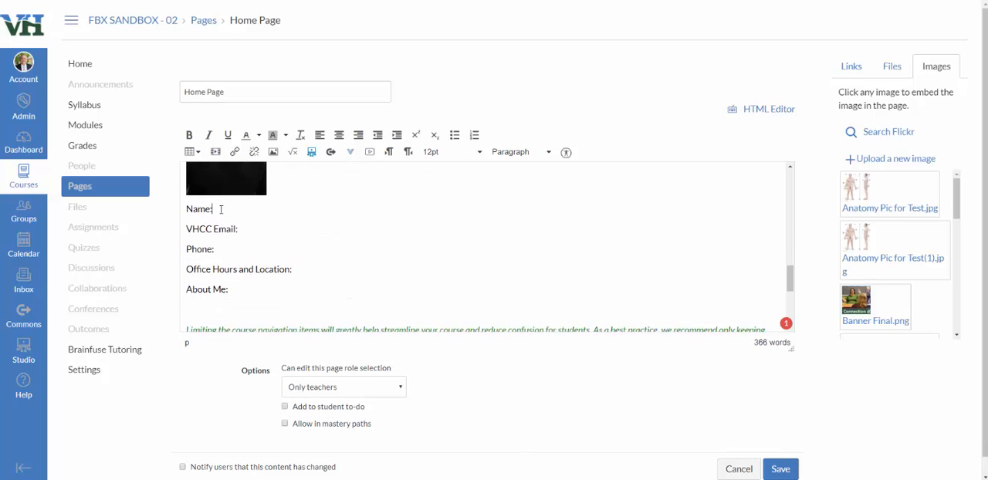
key(Down)
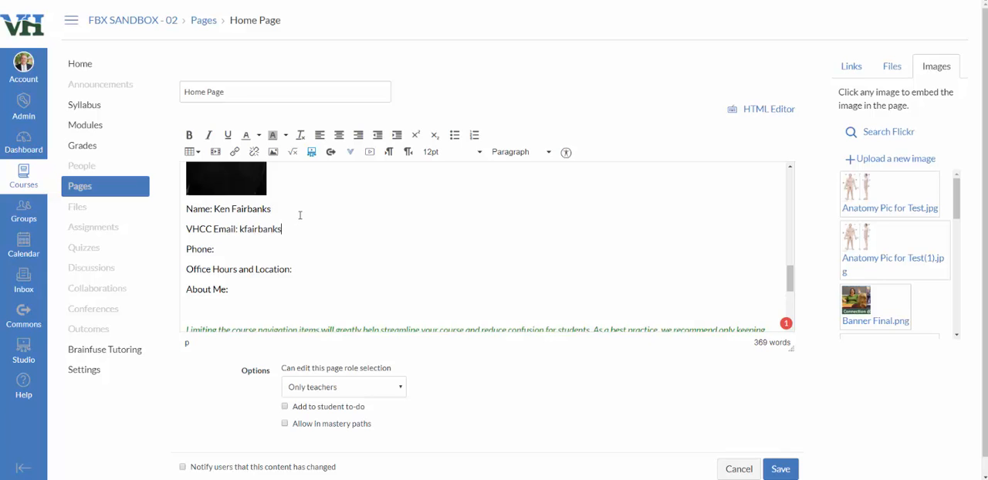
Save the edited home page.
click(245, 290)
scroll(478, 221, up, 3)
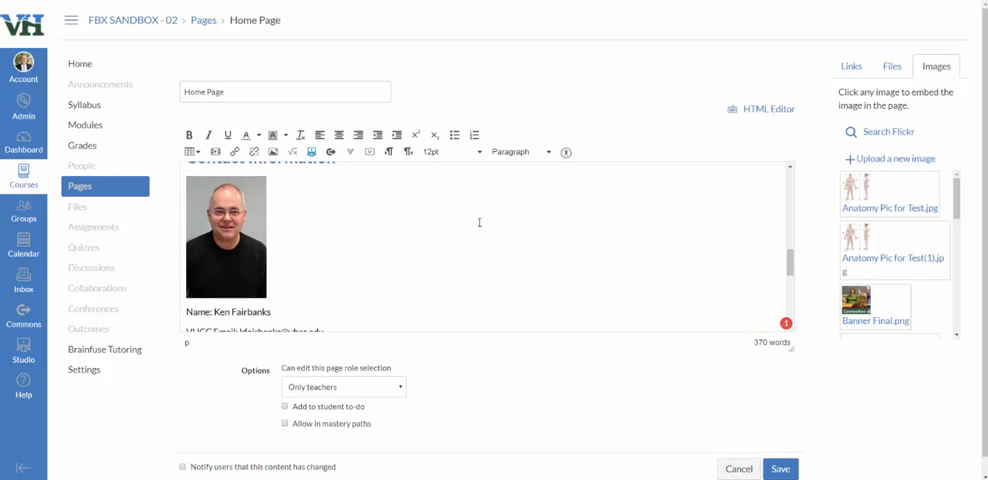
scroll(480, 222, down, 1)
click(781, 470)
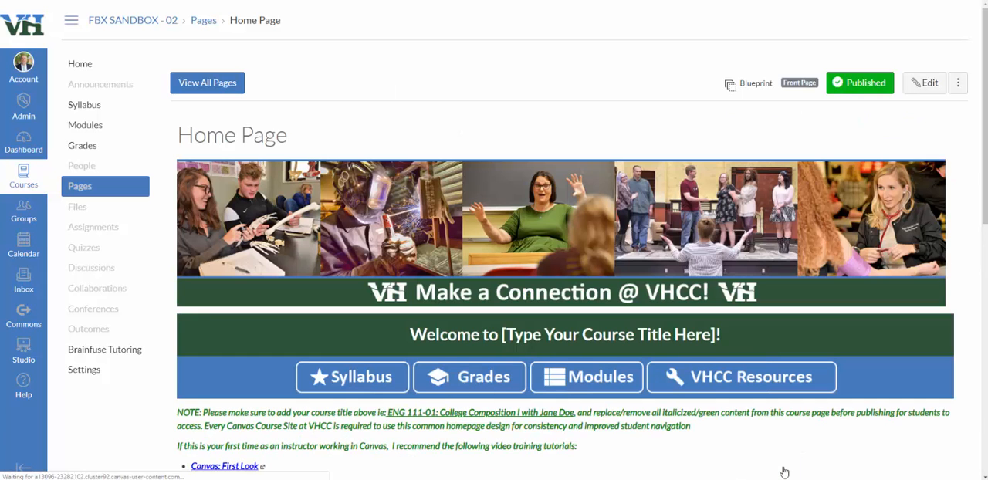
Return to the course home and publish the course.
scroll(684, 294, down, 5)
scroll(619, 300, down, 3)
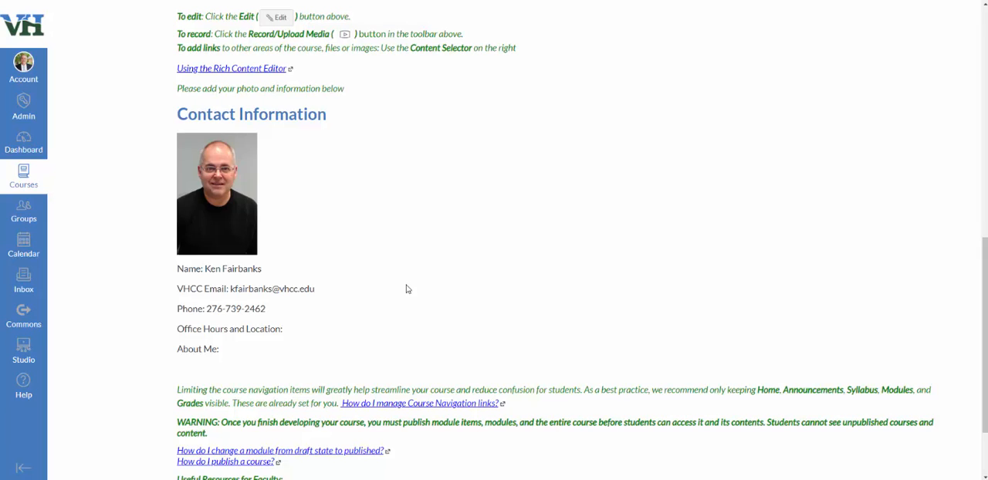
scroll(515, 282, up, 7)
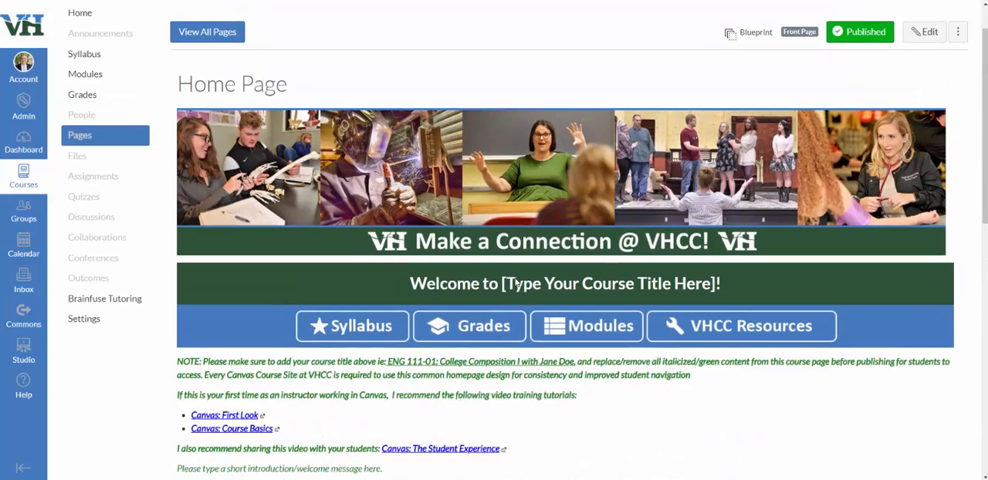
scroll(516, 284, up, 1)
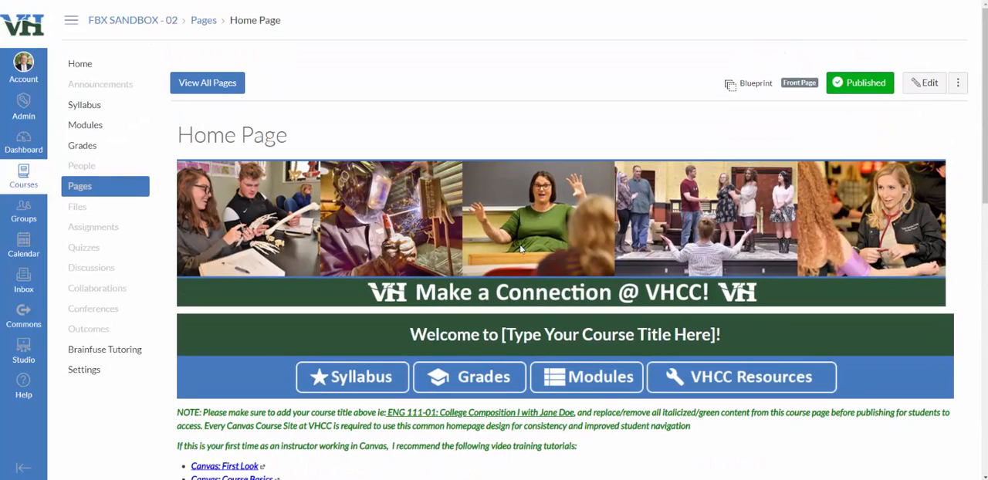
click(80, 69)
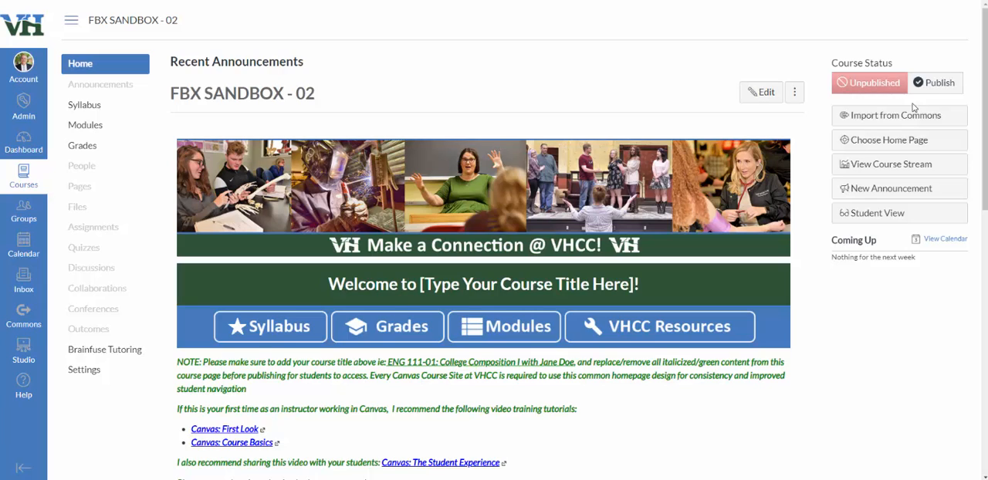
click(935, 91)
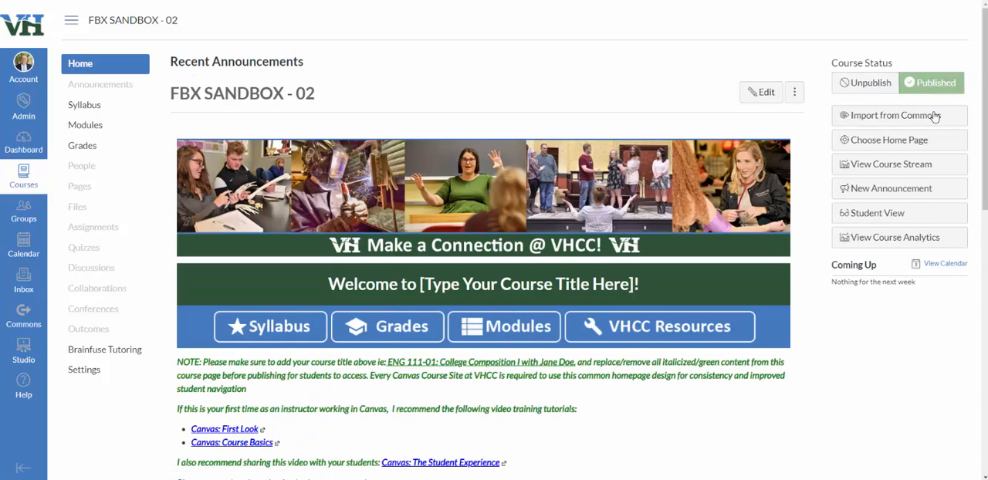
Open the Modules page and browse through the course modules.
click(79, 125)
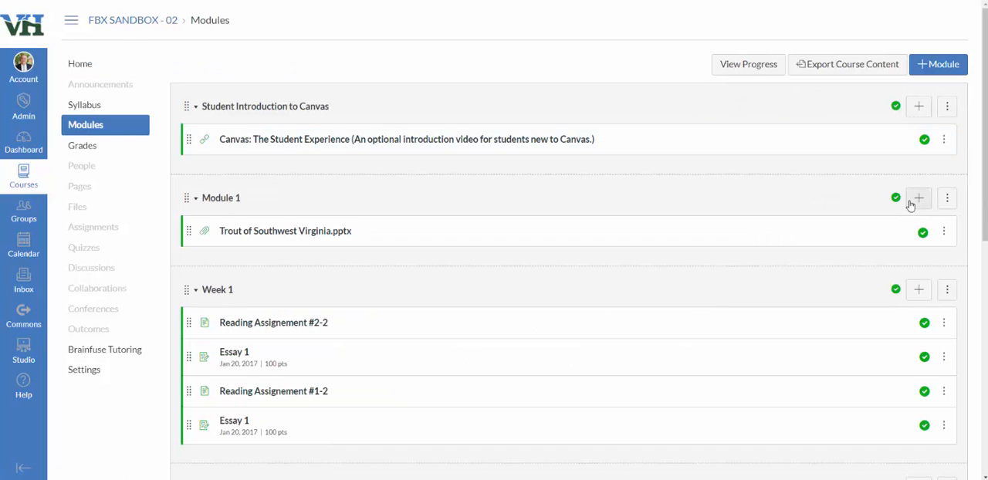
scroll(910, 203, down, 5)
scroll(916, 230, down, 2)
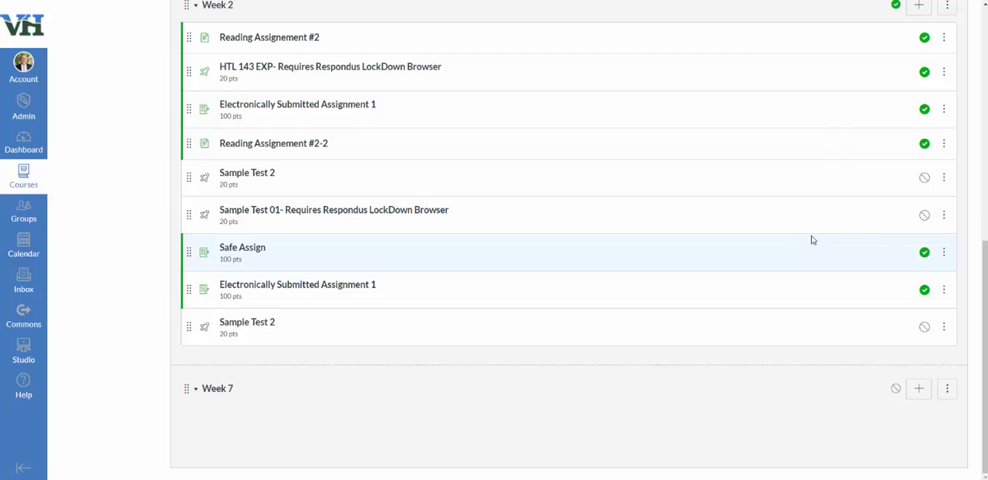
scroll(839, 209, up, 5)
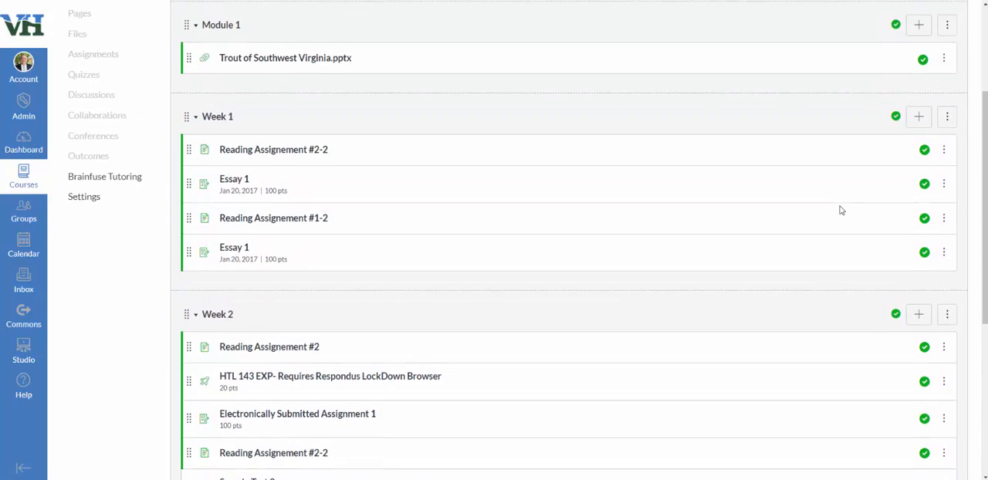
scroll(840, 209, up, 1)
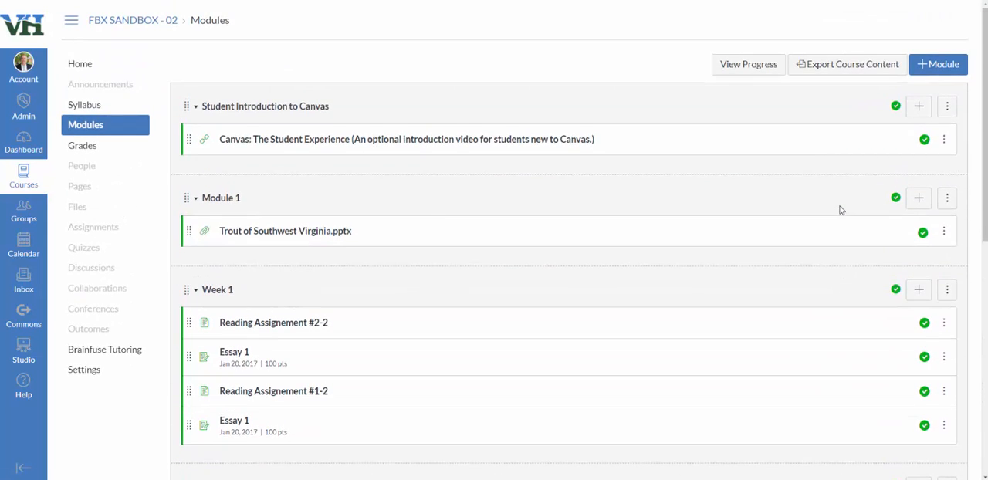